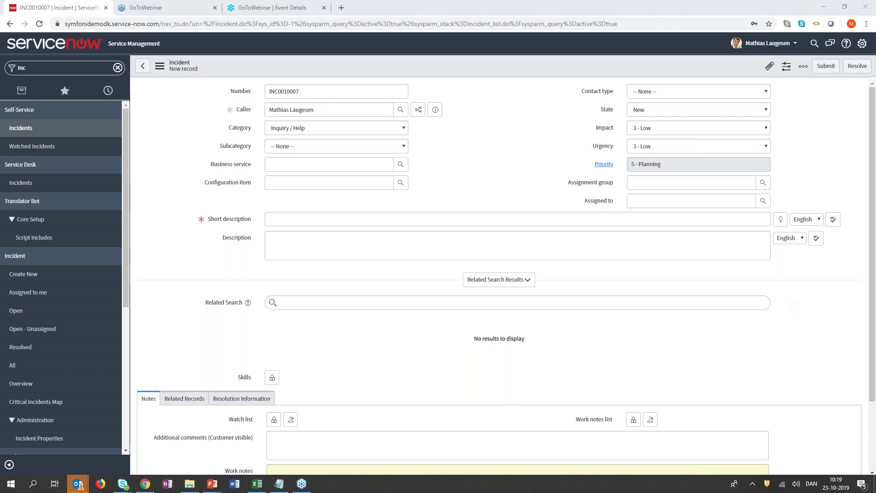
Fill in INC0010007's short description naming the caller and an email-problem description with their address, then save.
click(559, 216)
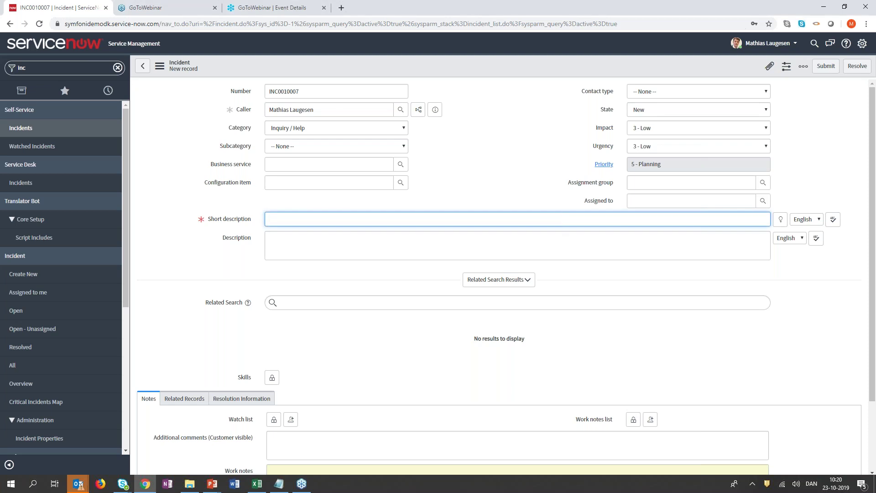
text(This is an incident )
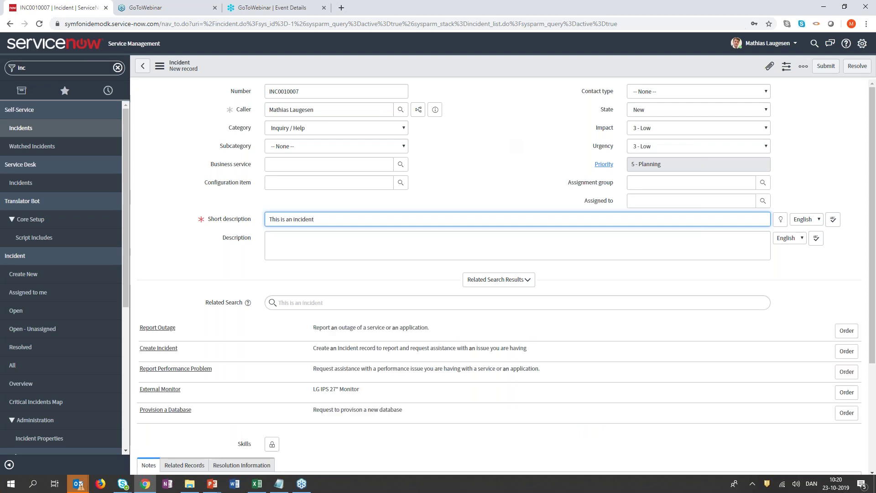
text(for Mathias)
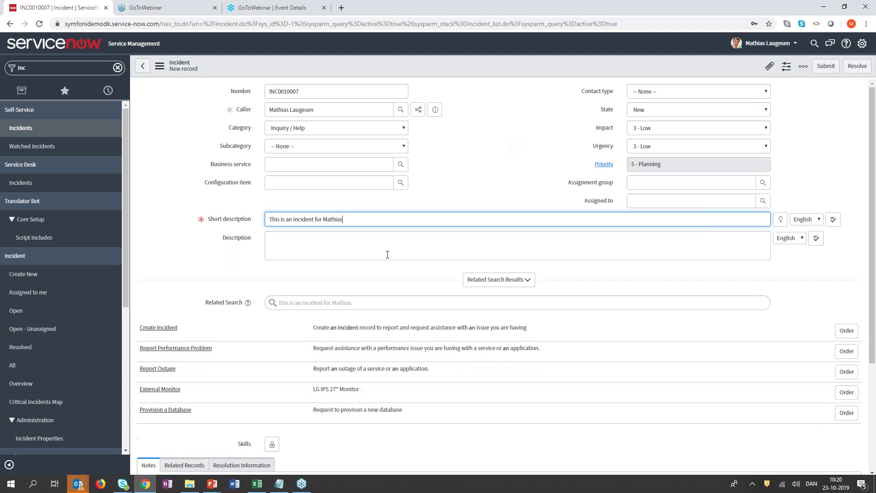
click(386, 248)
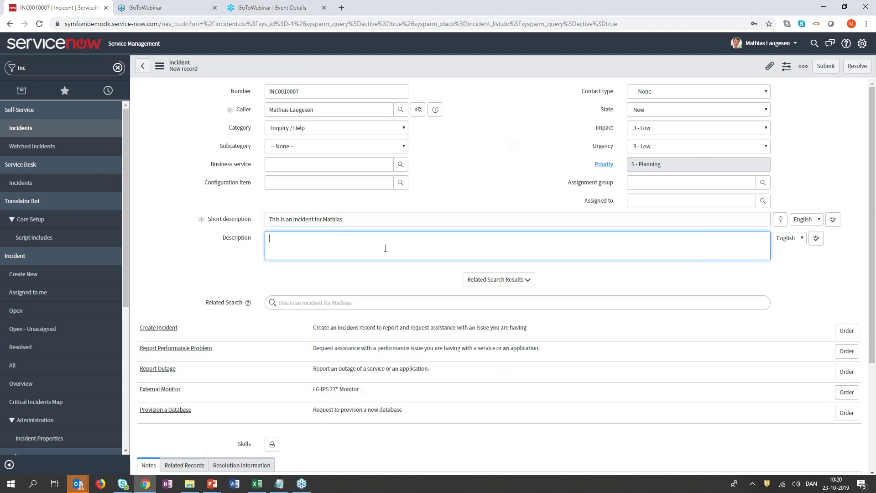
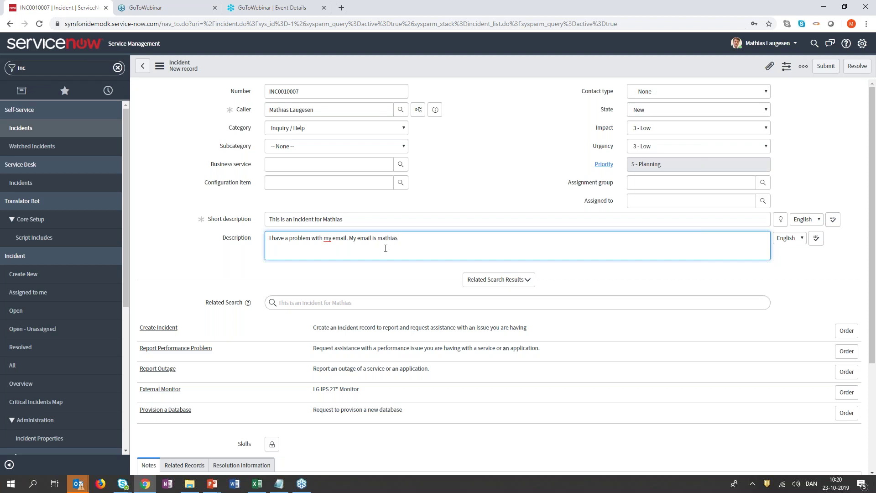
right_click(680, 68)
click(690, 72)
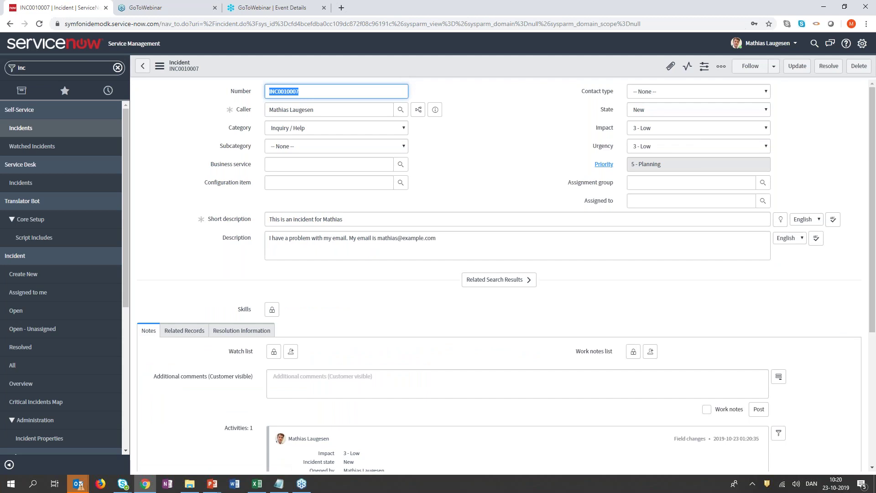
Translate the short description into Spanish.
click(806, 219)
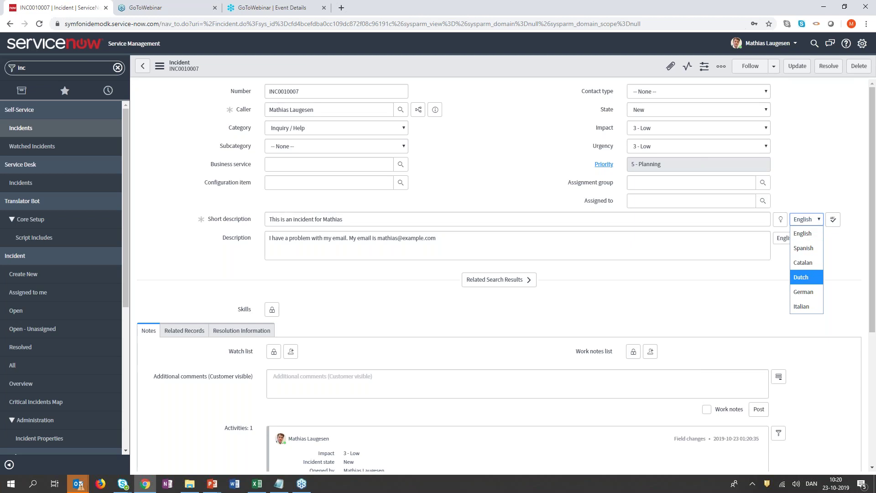
click(803, 248)
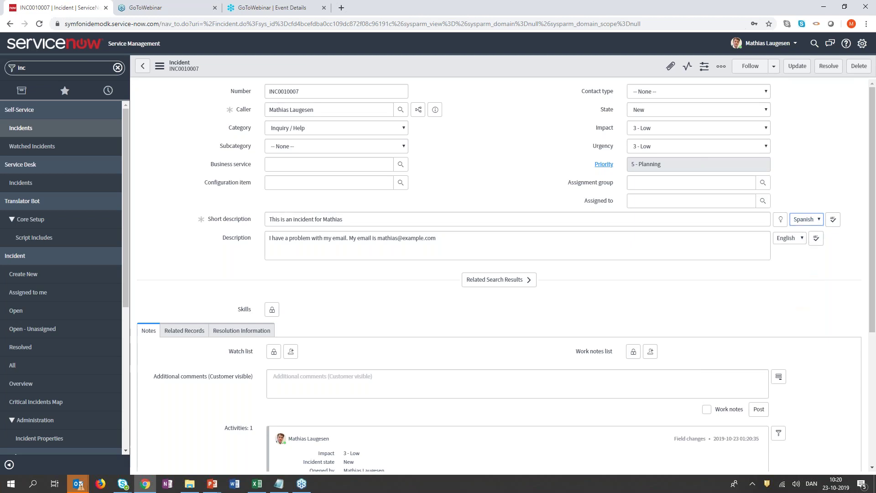
click(839, 221)
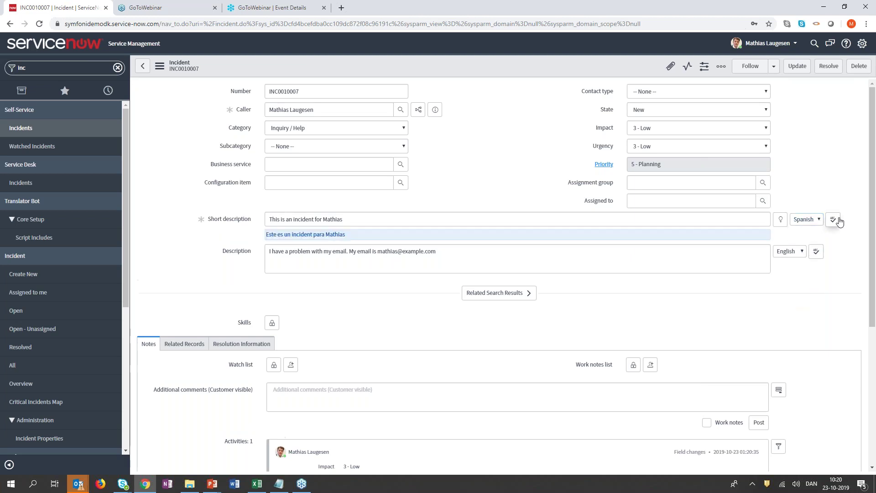
Translate the description into Dutch.
click(789, 251)
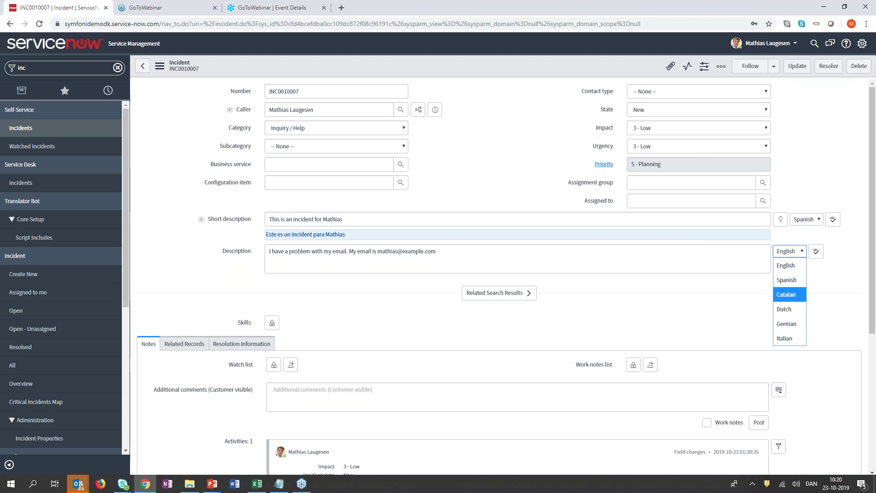
key(Down)
key(Return)
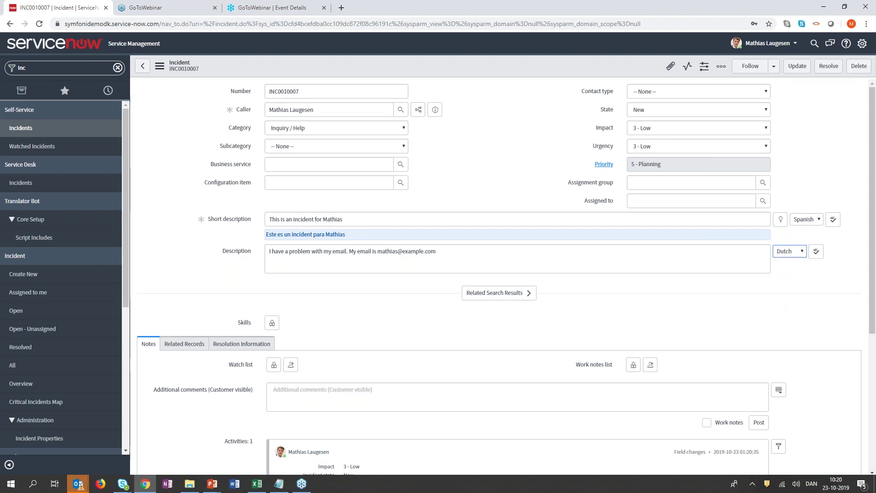
click(816, 251)
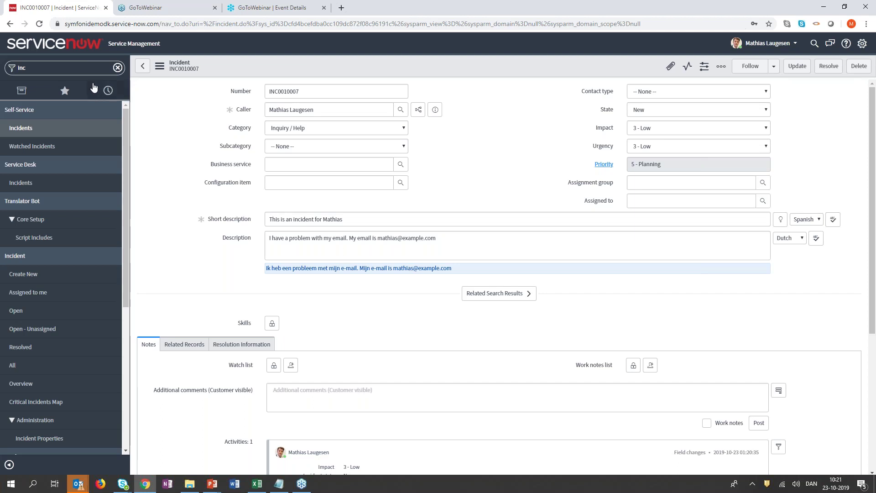
Filter the navigator for 'transla' and open the Translator Bot masking patterns list.
click(87, 71)
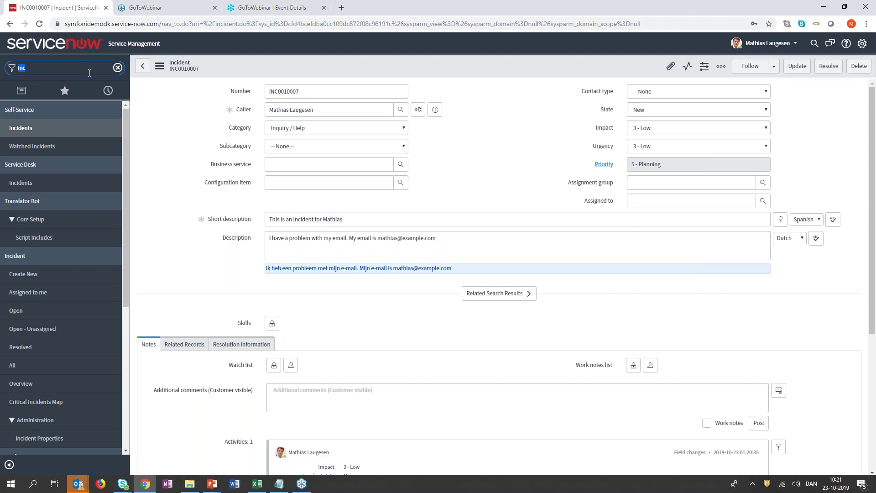
drag(438, 240, 379, 238)
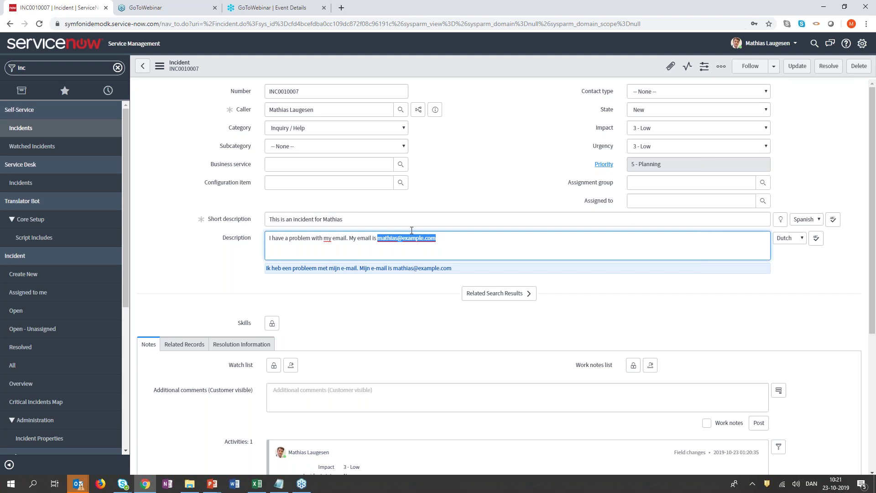
click(411, 231)
click(40, 63)
text(transat)
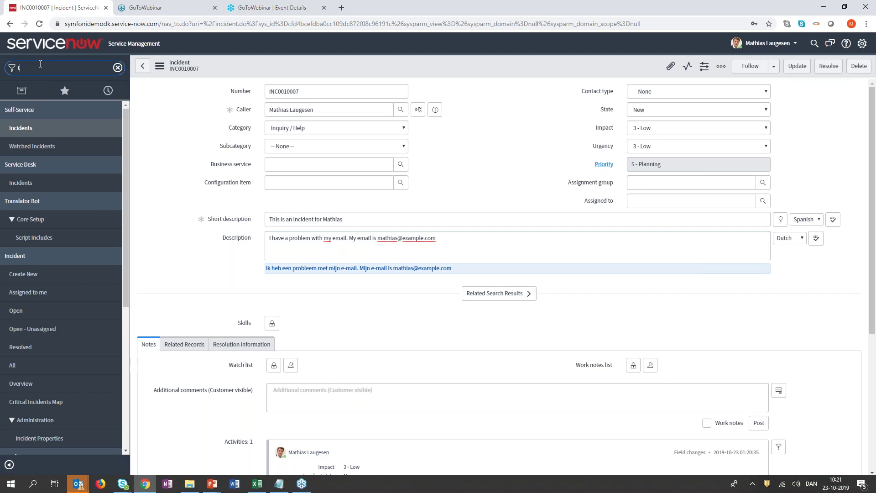
key(BackSpace)
key(BackSpace)
text(la)
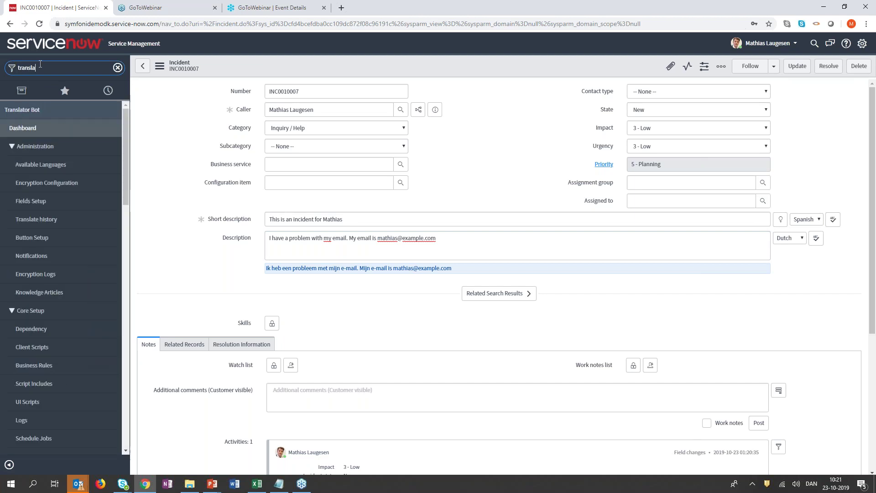
click(47, 184)
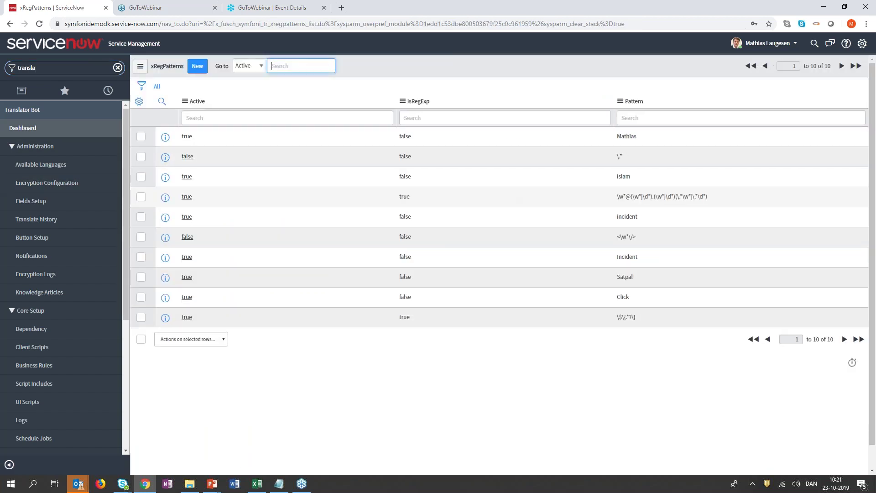
Sort patterns by Active, descending, and change row 6's pattern from 'Incident' to 'incident'.
click(197, 101)
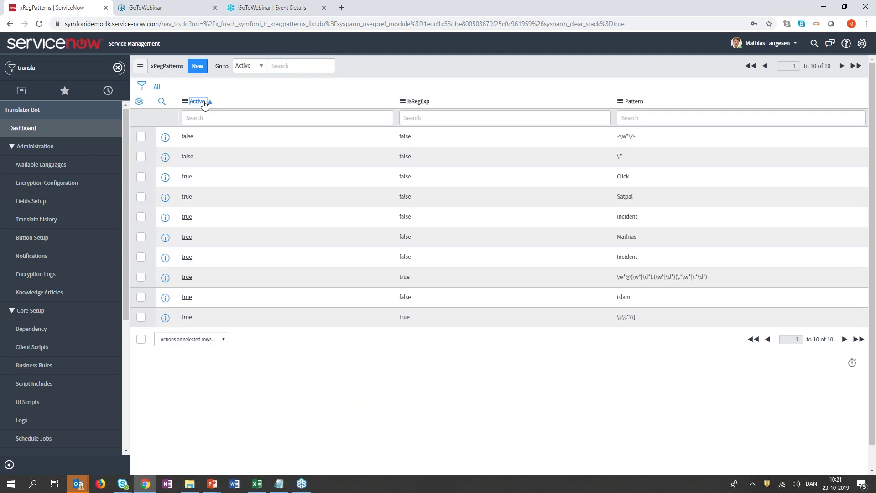
click(198, 101)
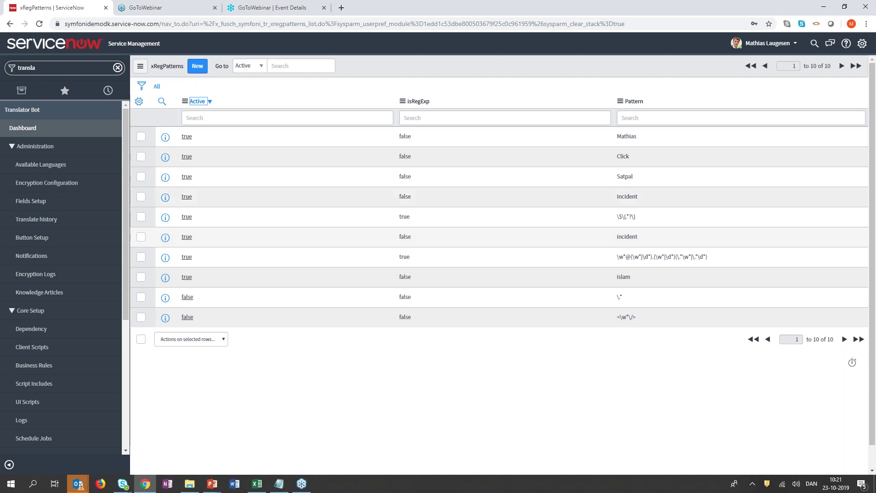
double_click(632, 236)
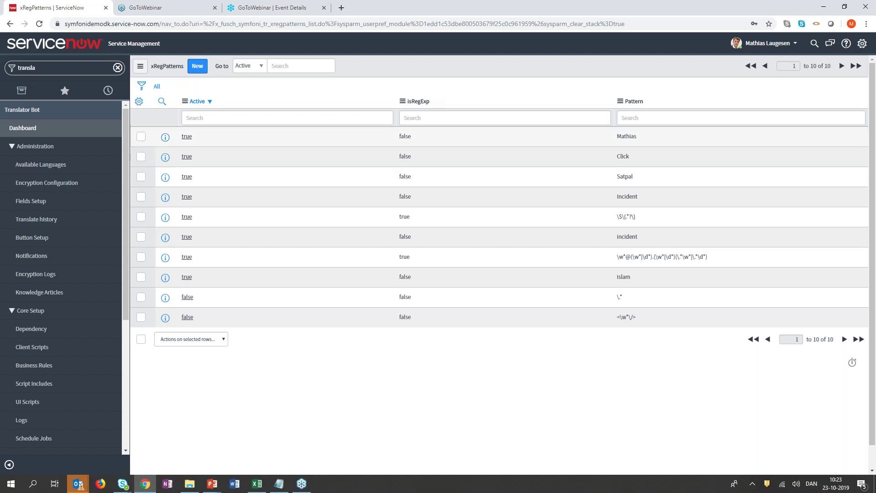
drag(637, 136, 616, 136)
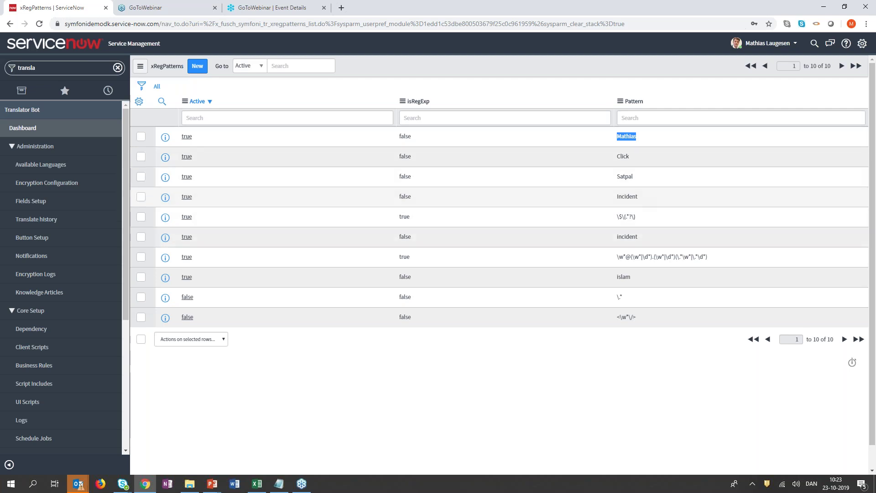
double_click(627, 236)
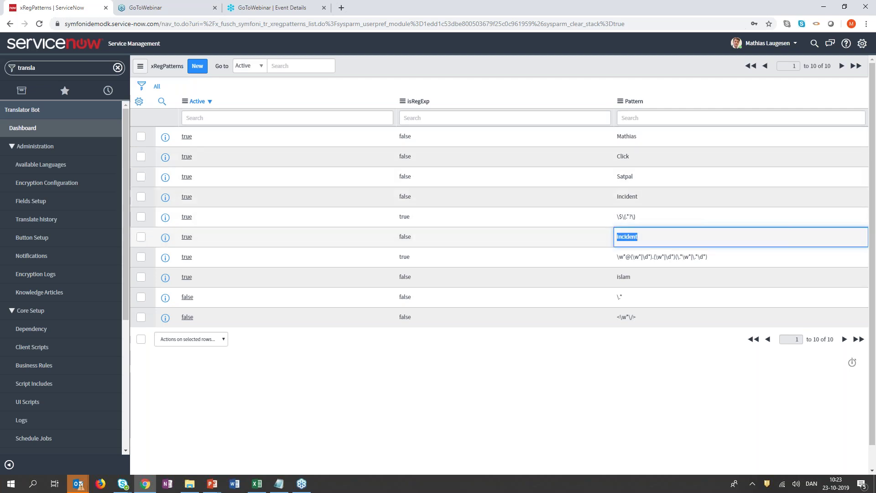
text(incident)
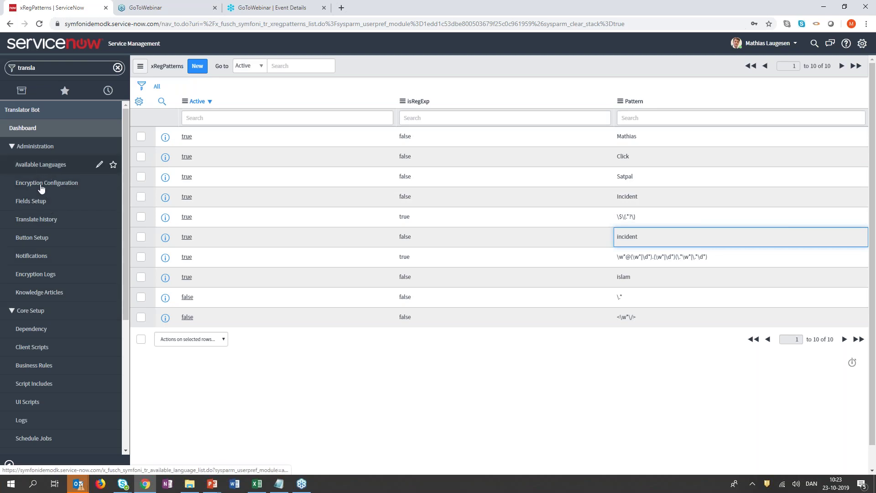
Review the Translate history's original texts and Spanish translation, then move to Encryption Logs.
click(40, 220)
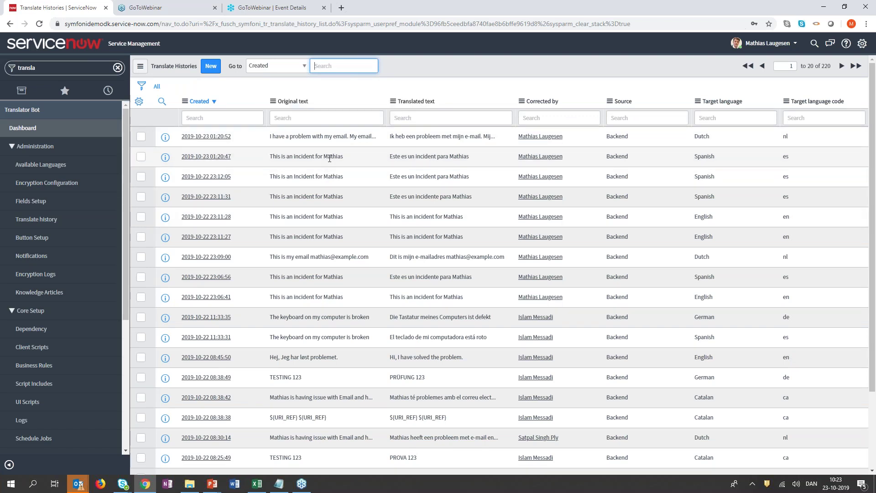
drag(390, 156, 469, 156)
drag(270, 136, 327, 138)
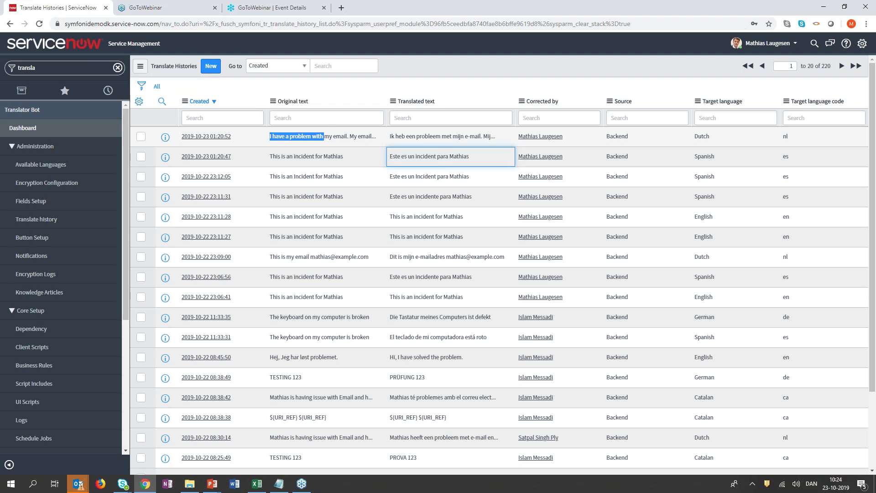
click(327, 138)
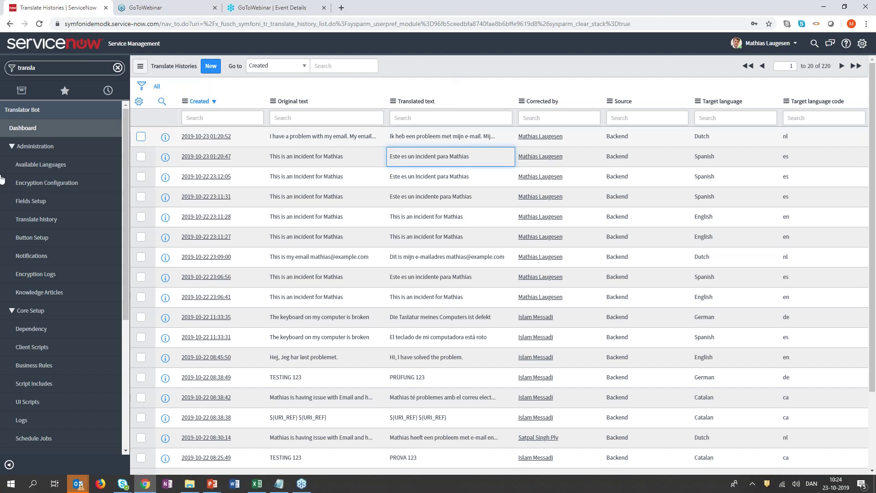
click(40, 274)
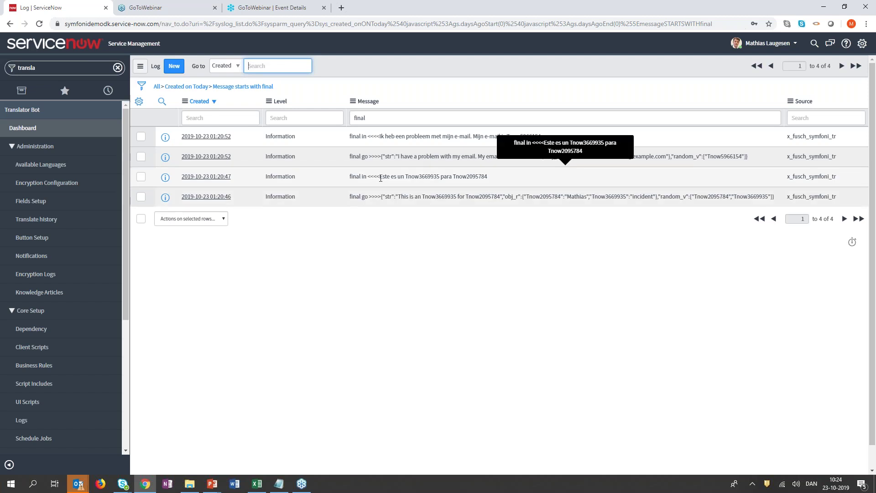
Highlight the tokens in the incoming Spanish message, the email token mapping, and the Dutch translation.
drag(381, 178, 487, 177)
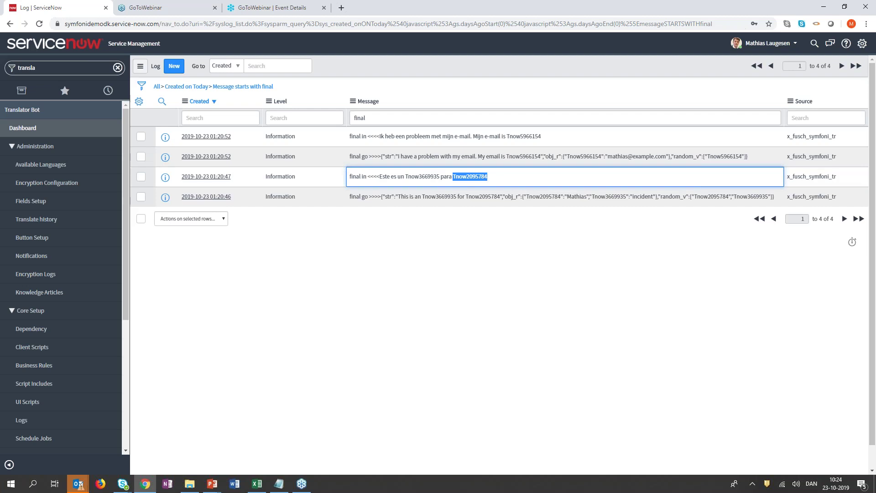
click(407, 178)
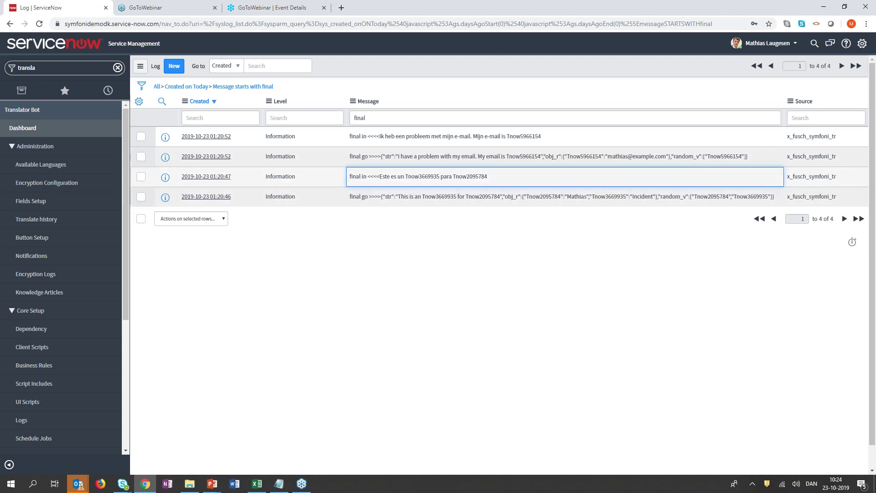
drag(487, 177, 405, 177)
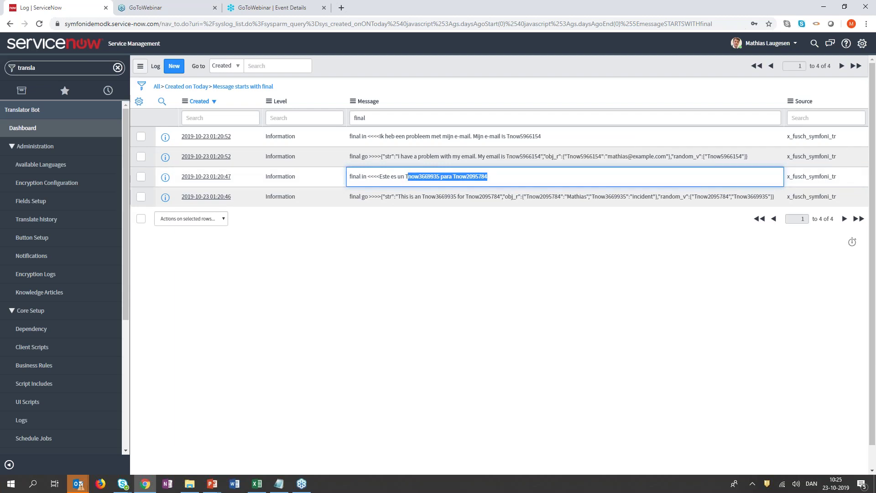
click(406, 177)
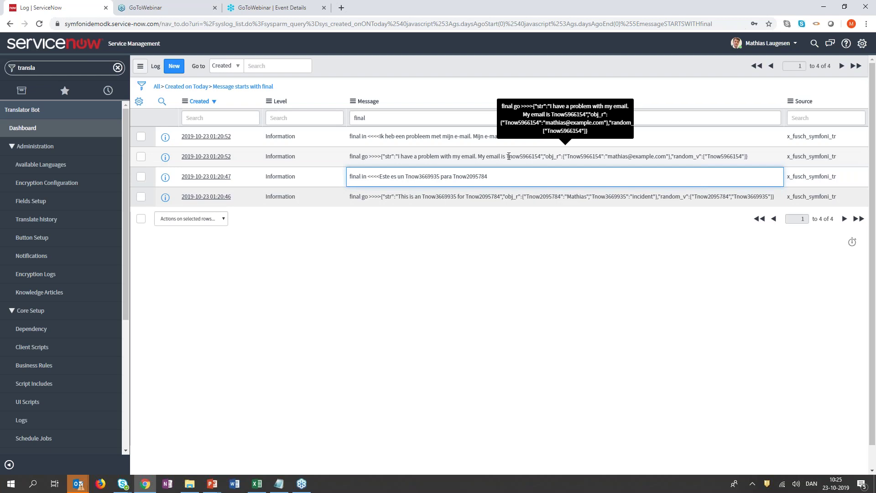
drag(507, 156, 540, 155)
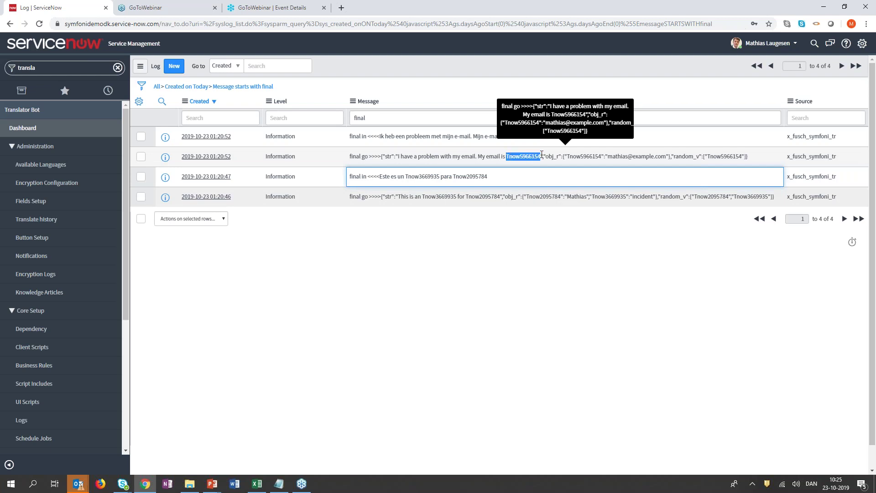
click(540, 156)
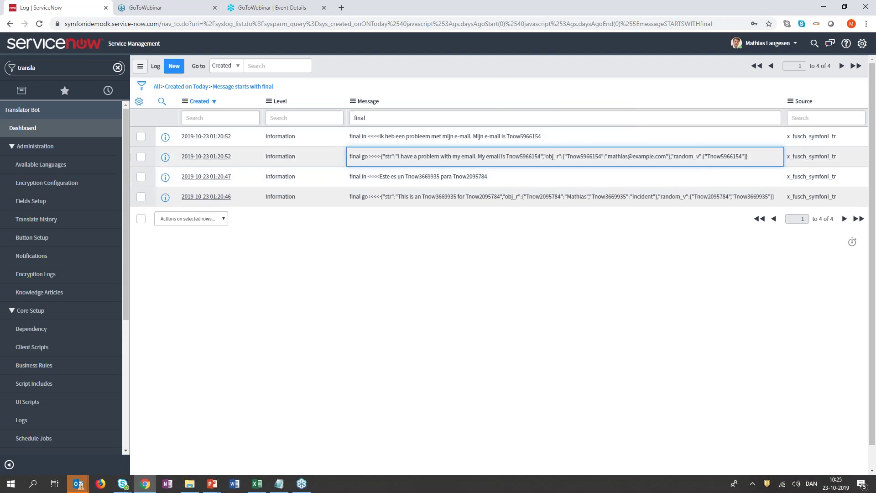
drag(566, 156, 666, 156)
click(666, 156)
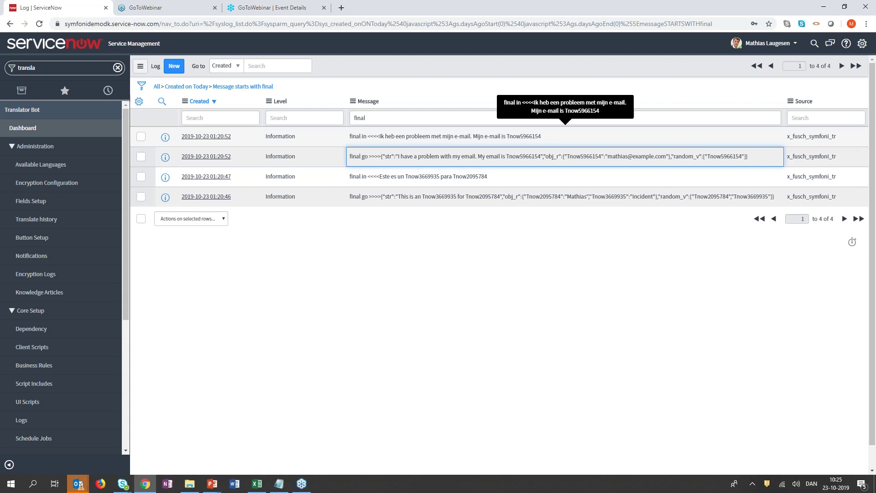
drag(541, 136, 381, 136)
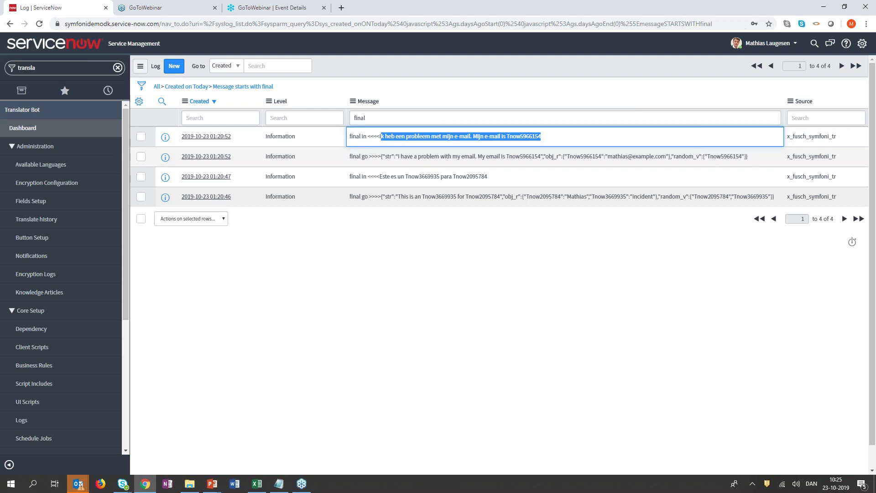
click(535, 124)
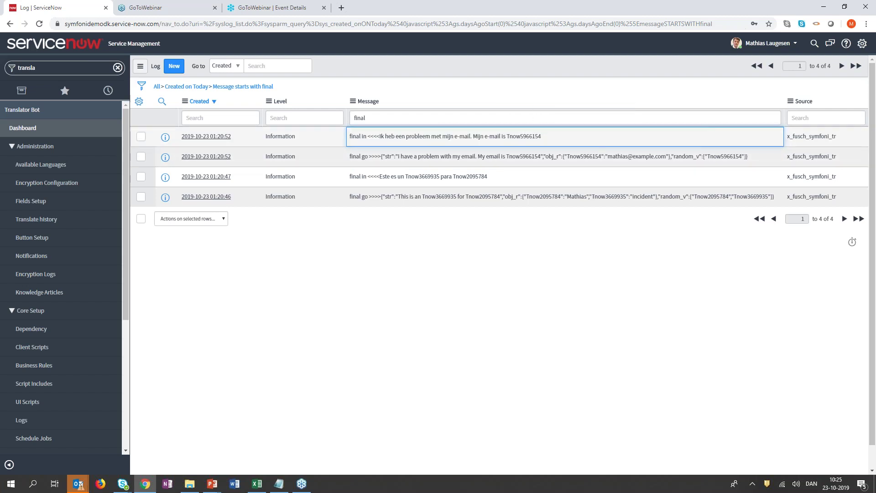
Highlight the email token in the Dutch message, then switch to the Translator Bot slideshow.
drag(541, 136, 507, 140)
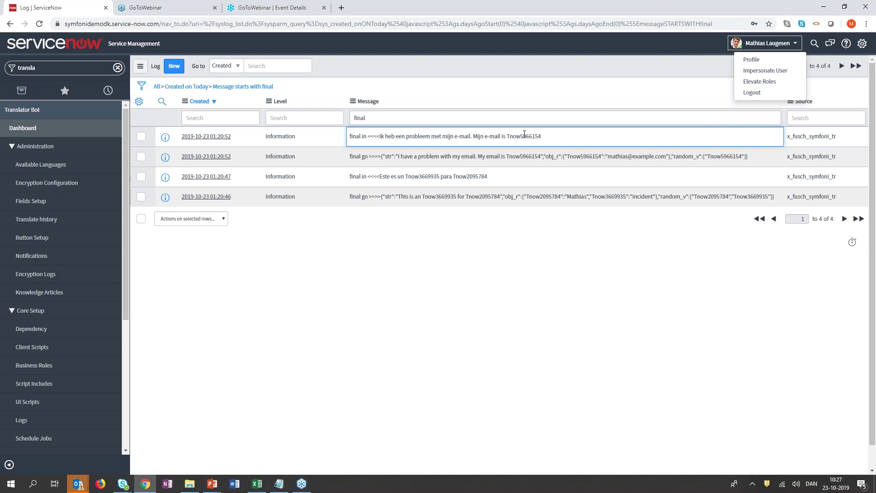
key(alt+Tab)
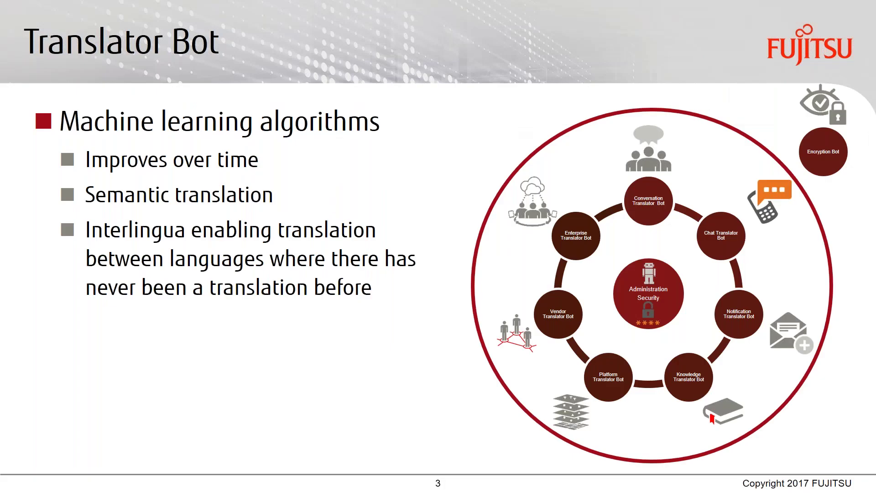
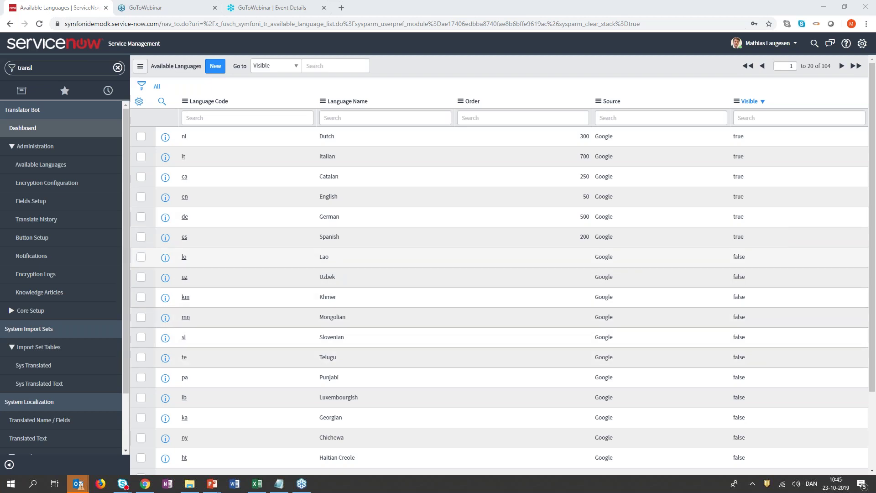
Make Lao visible (true) with order 800, then bring up the Translator Bot's Fields Setups list.
double_click(739, 257)
click(749, 259)
click(746, 274)
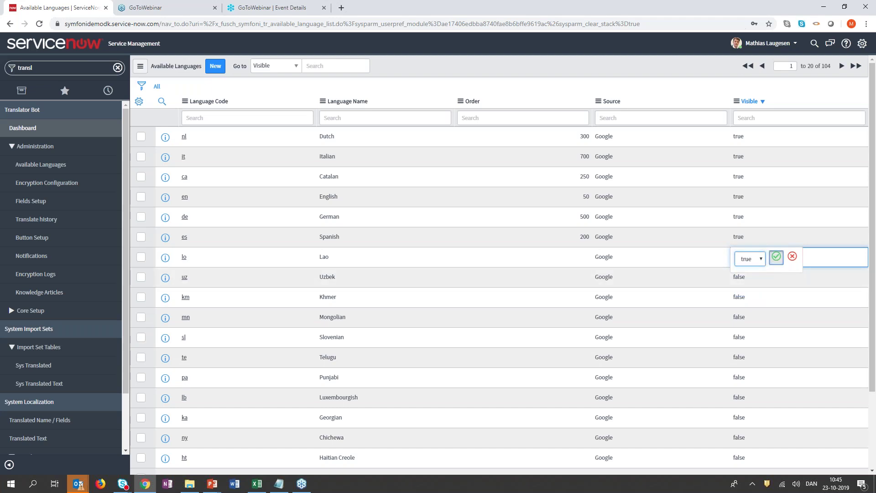
click(776, 256)
click(523, 257)
click(523, 257)
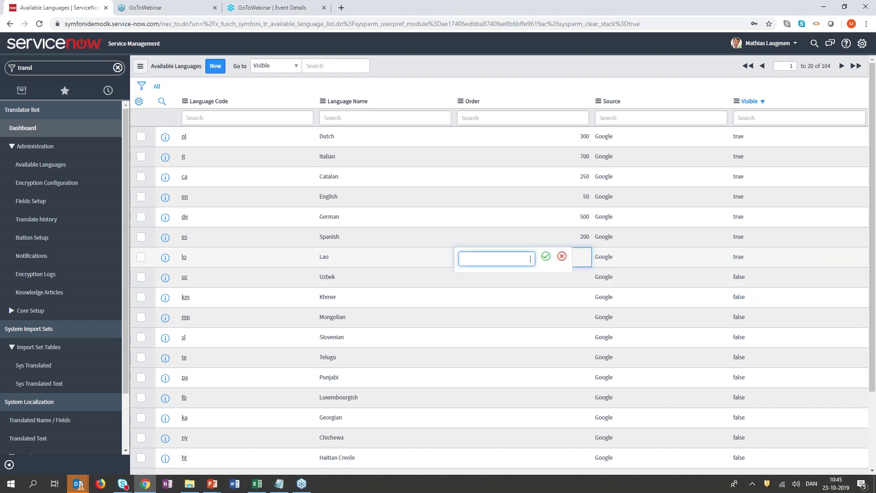
text(800)
key(Return)
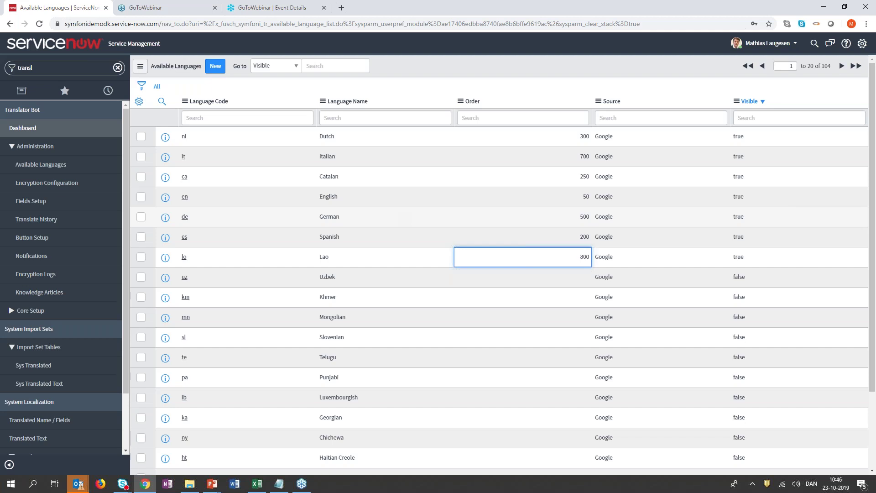
click(31, 201)
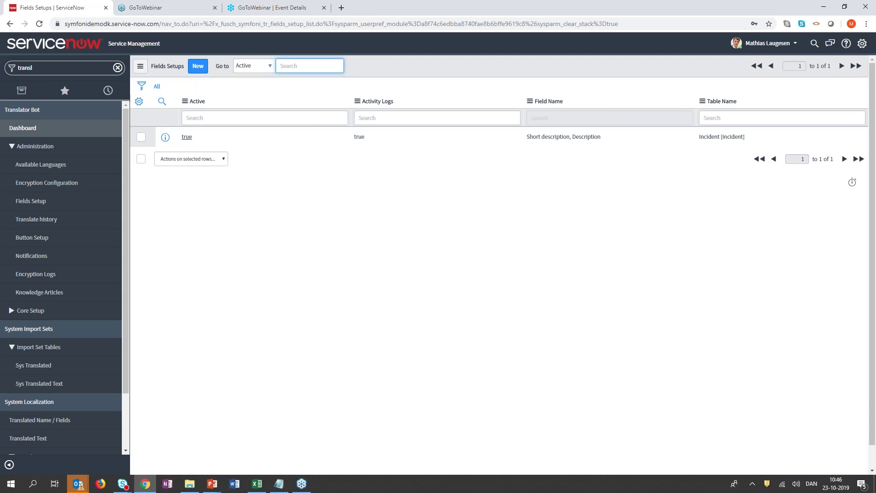
click(165, 137)
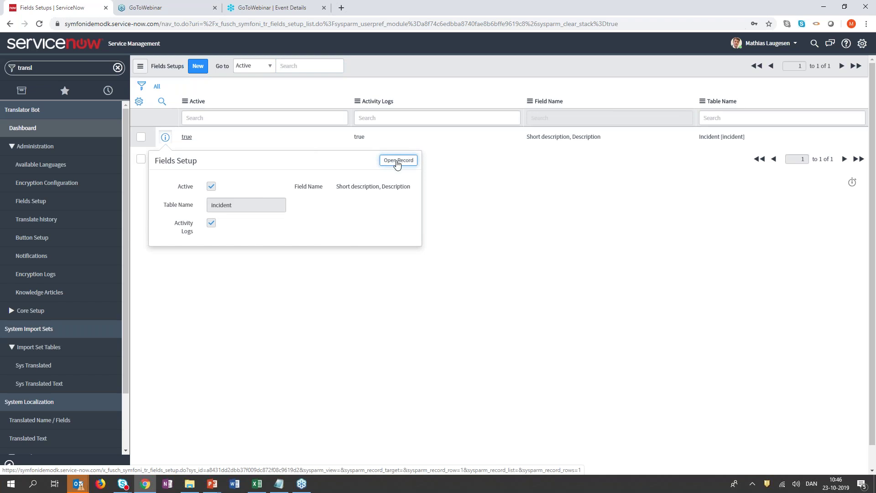
click(397, 161)
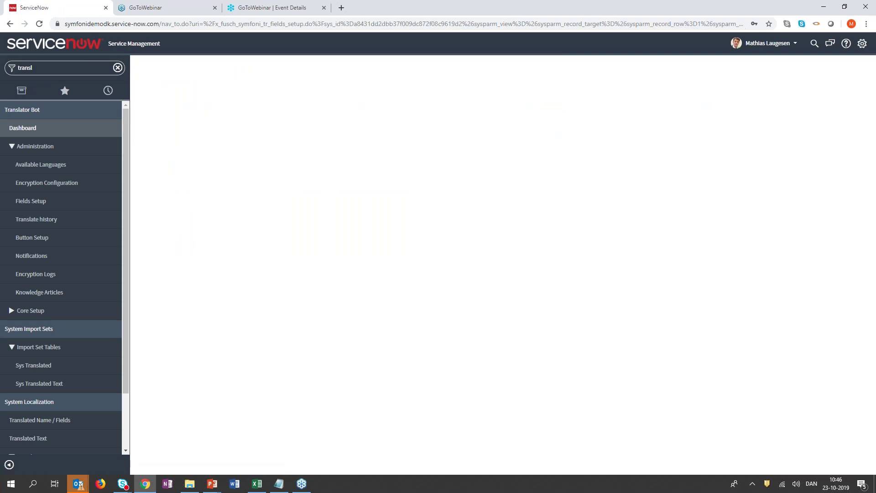
key(alt+Left)
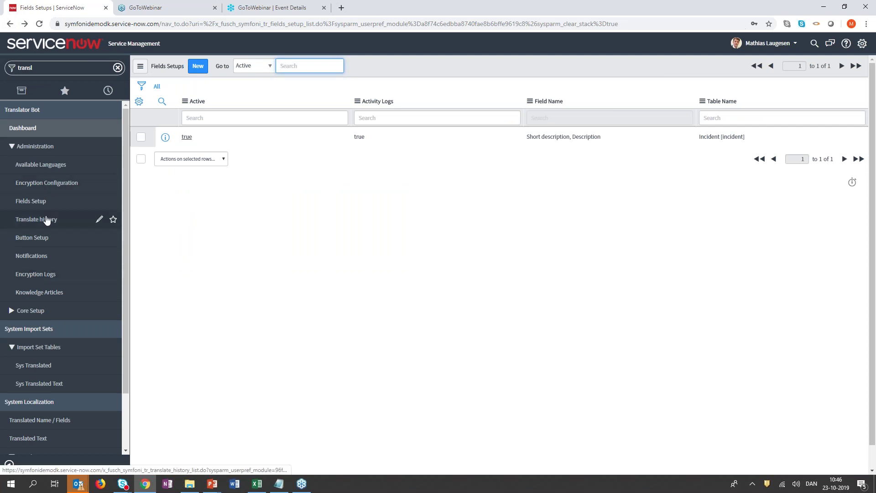
Open the xRegPatterns list via Encryption Configuration in the Translator Bot Administration menu.
click(47, 192)
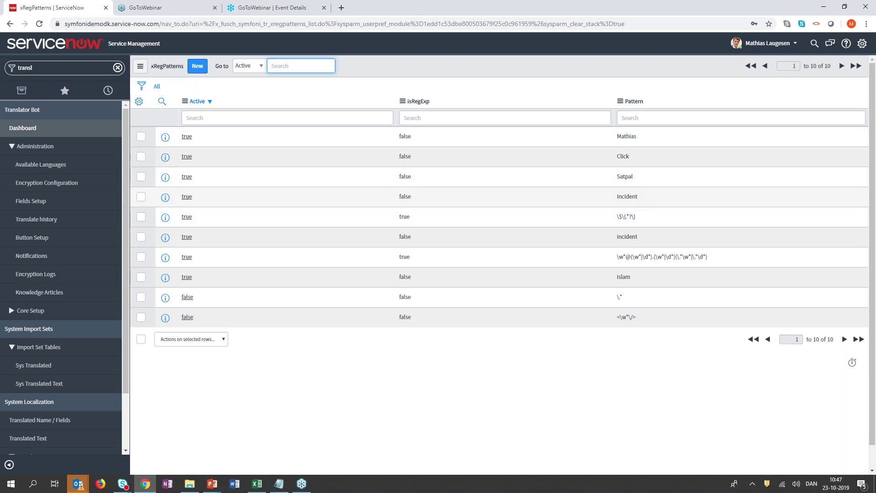
Highlight the Incident masking pattern's text, then return to the Available Languages list.
double_click(627, 196)
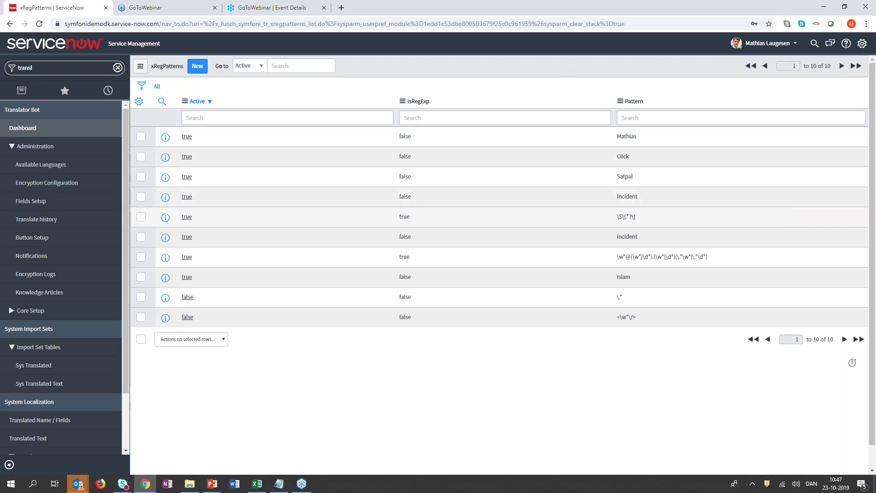
drag(638, 197, 617, 199)
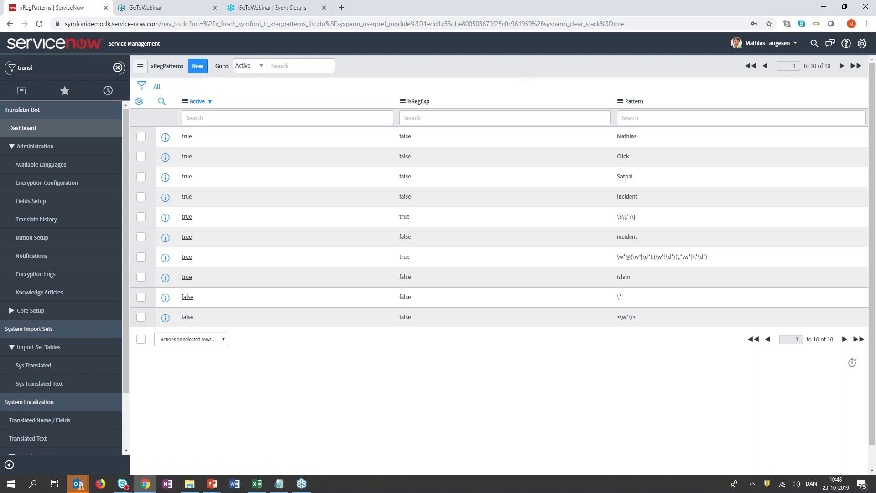
click(36, 166)
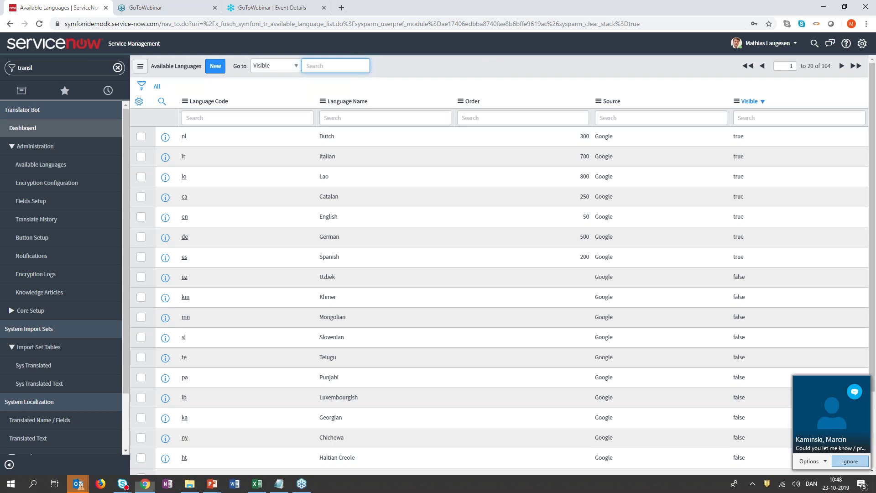
Dismiss the chat notification and bring up the slide show's Enterprise Translator Bot slide.
click(849, 461)
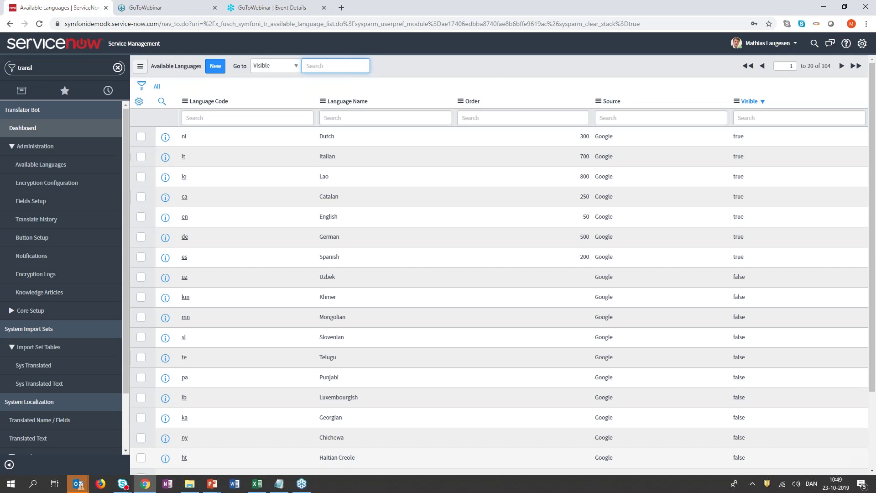
key(alt+Tab)
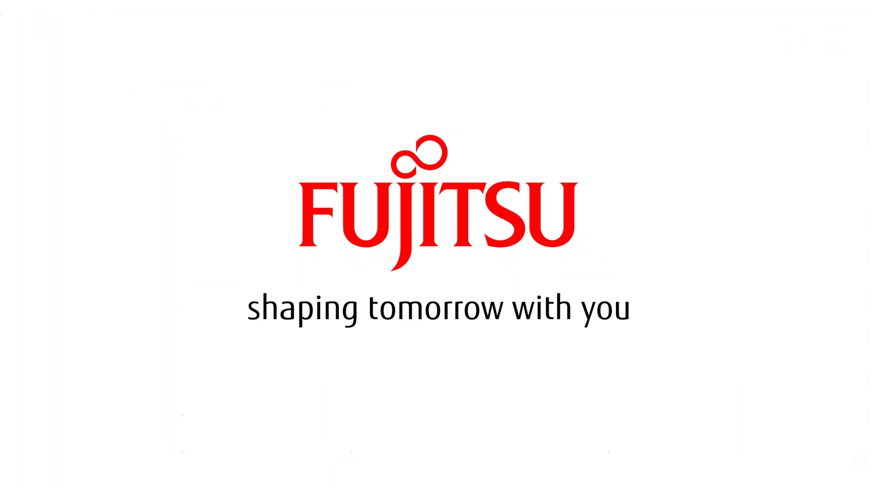
key(Left)
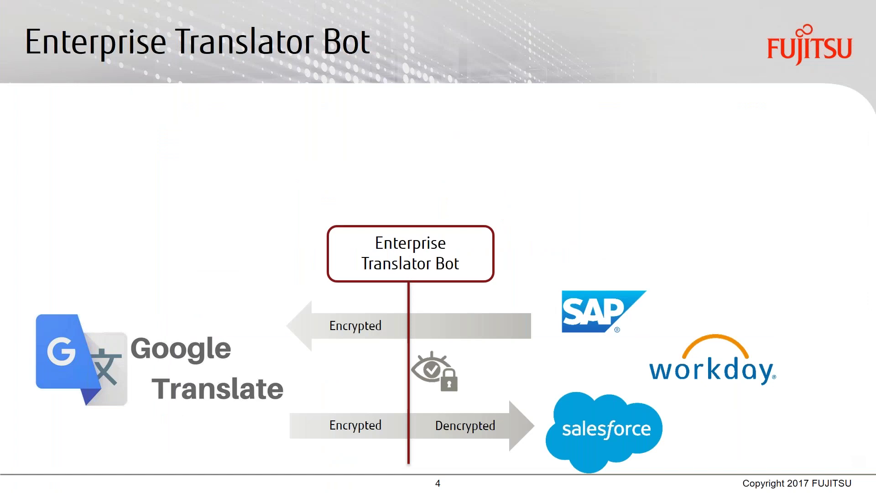
key(Left)
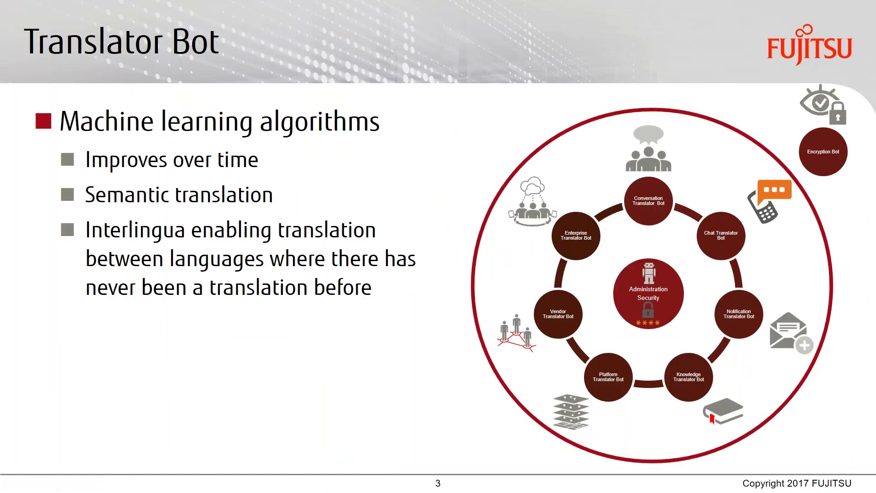